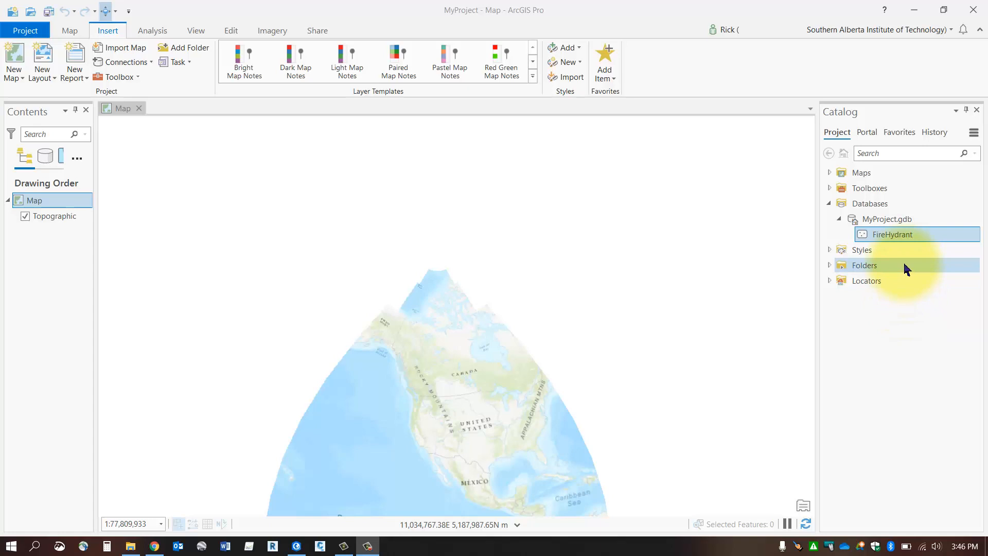
- Open the fields design view of the FireHydrant feature class in MyProject.gdb
right_click(886, 239)
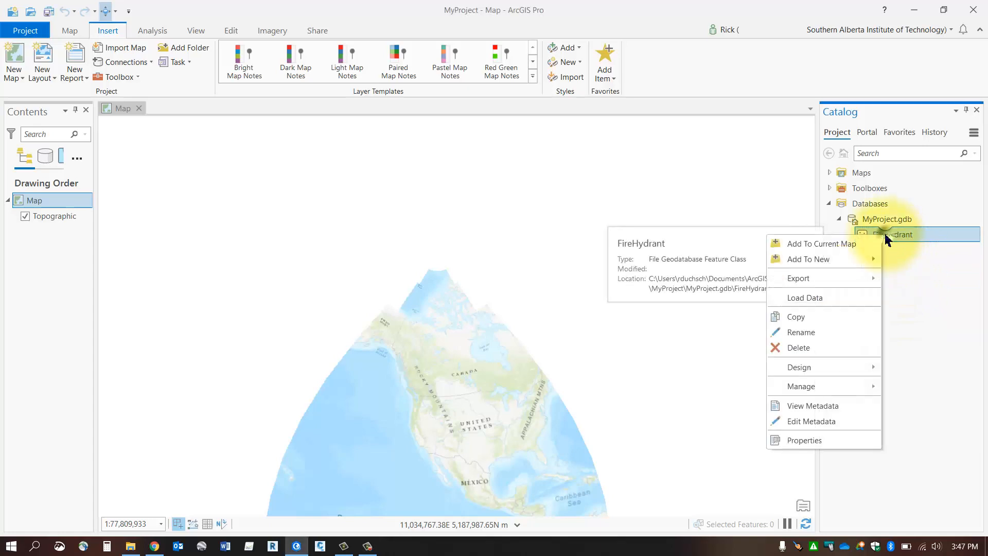
click(838, 369)
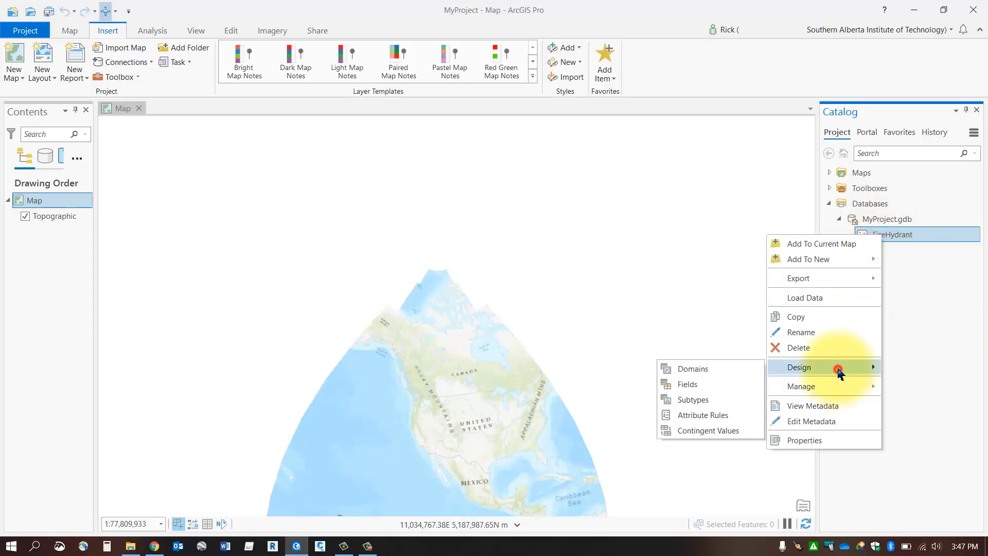
click(685, 385)
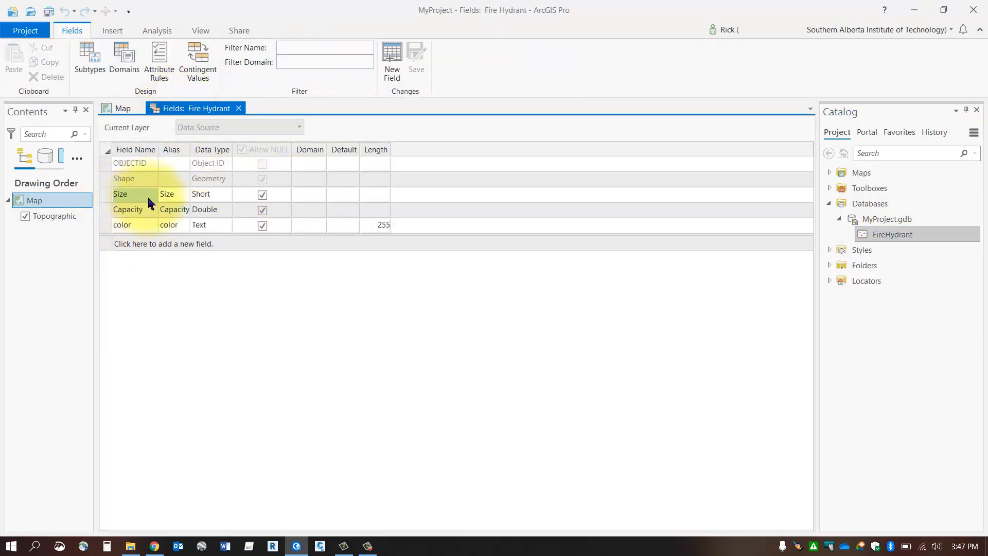
- Open the domains of MyProject.gdb and place that view in a new vertical tab group beside the fields view
right_click(890, 218)
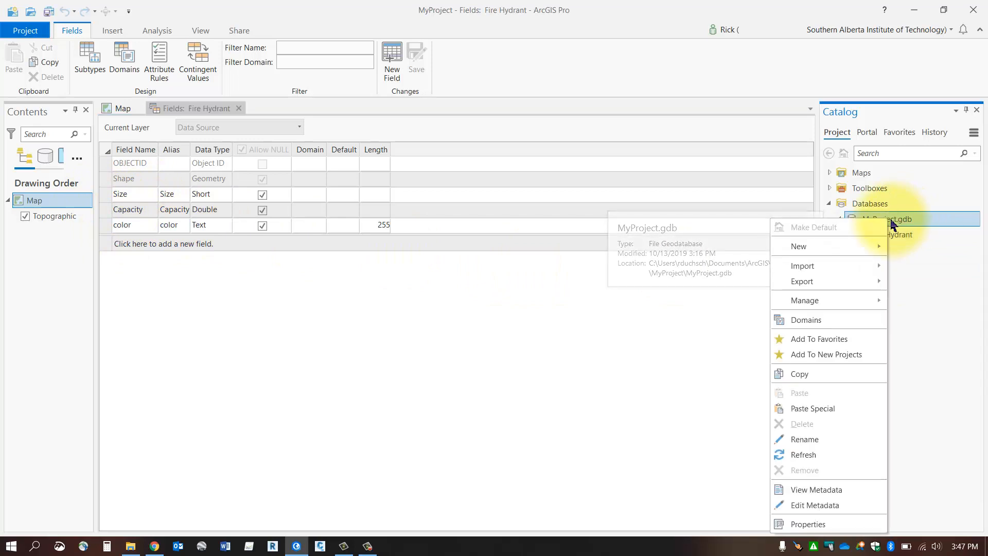
click(807, 322)
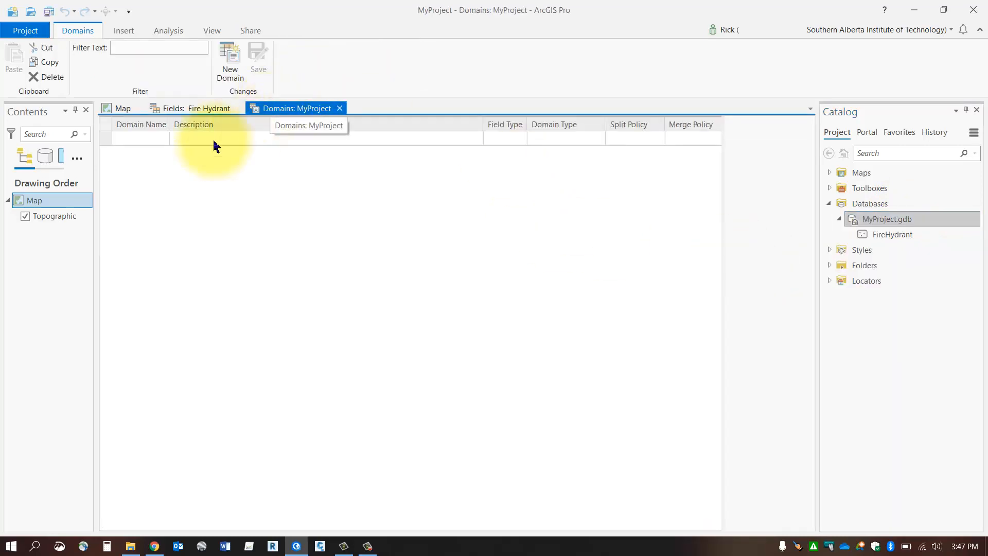
right_click(282, 110)
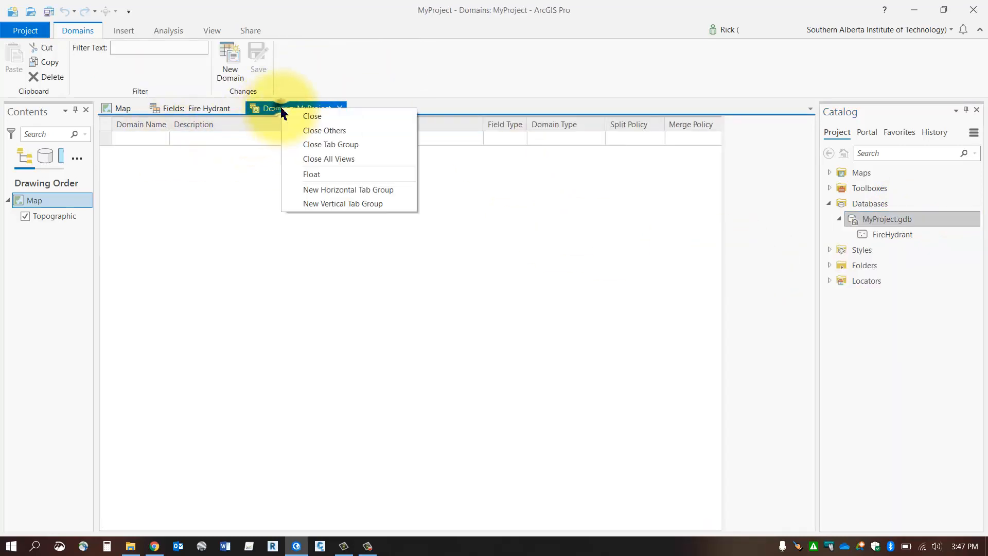
click(323, 204)
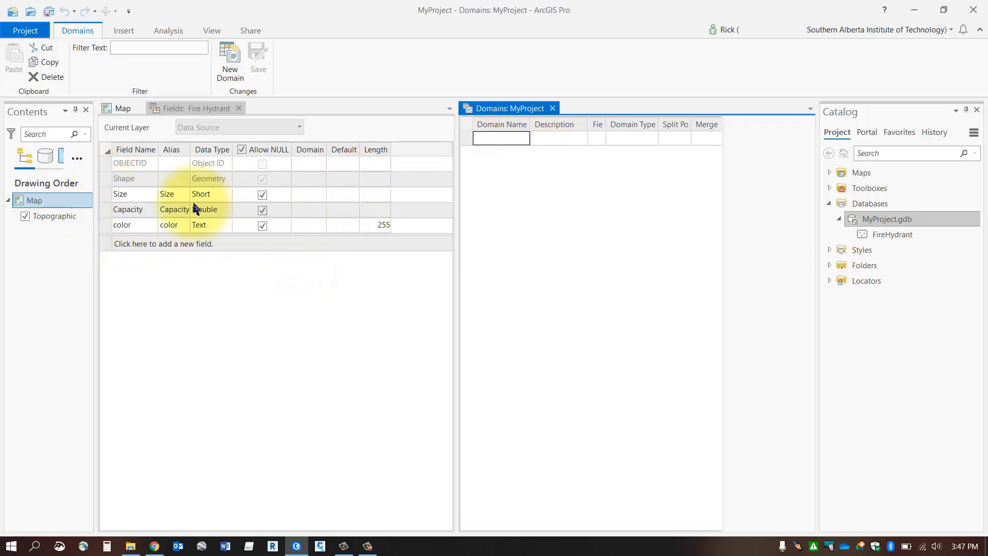
- Add a domain named Size with the description "Size of hydrant (inches)"
click(103, 196)
click(506, 139)
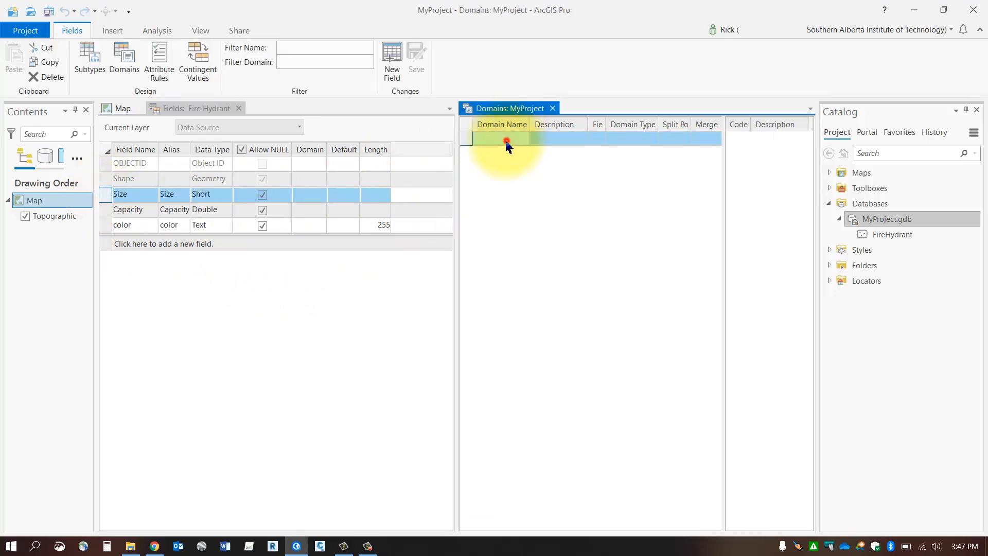
click(509, 141)
text(Size)
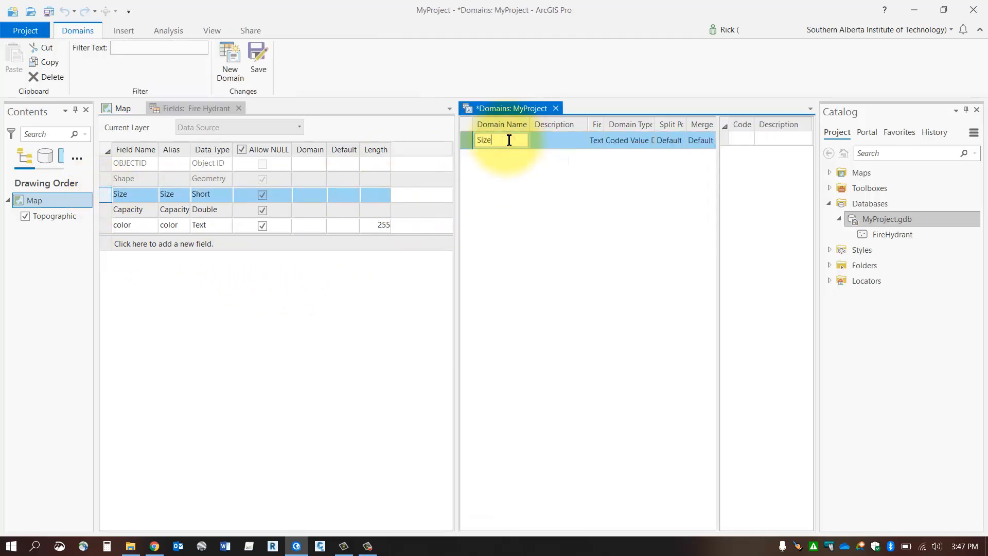
click(553, 139)
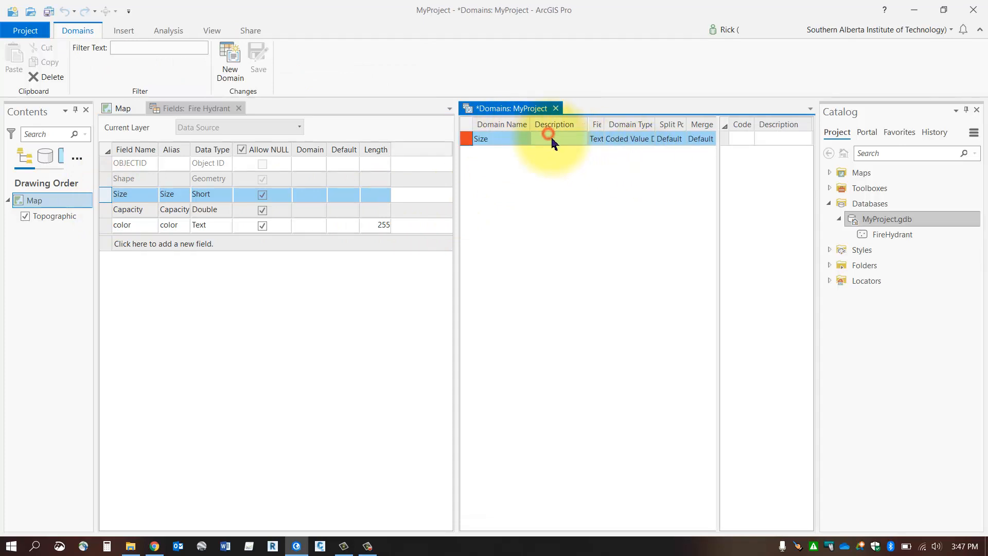
text(Size)
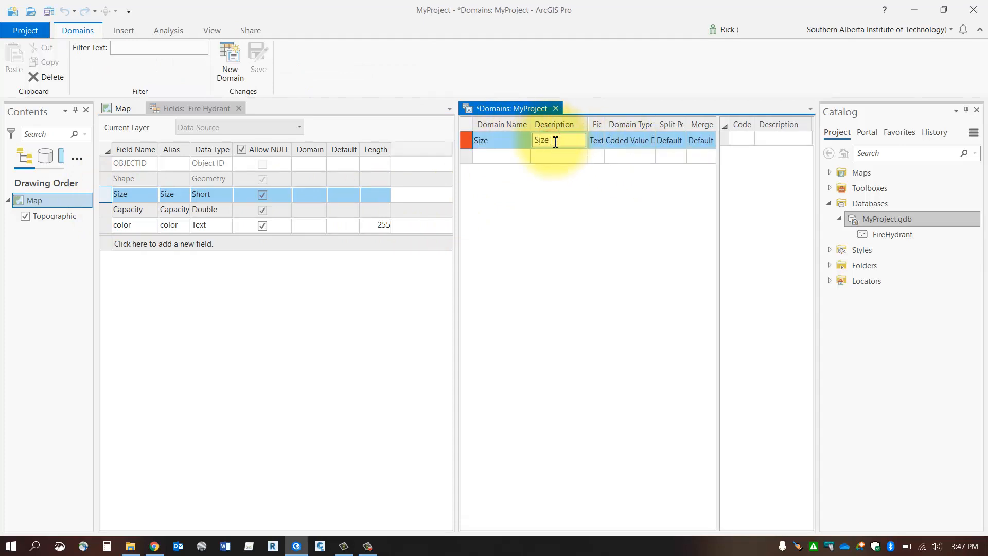
text( of hydrant)
text( ()
text(inches)
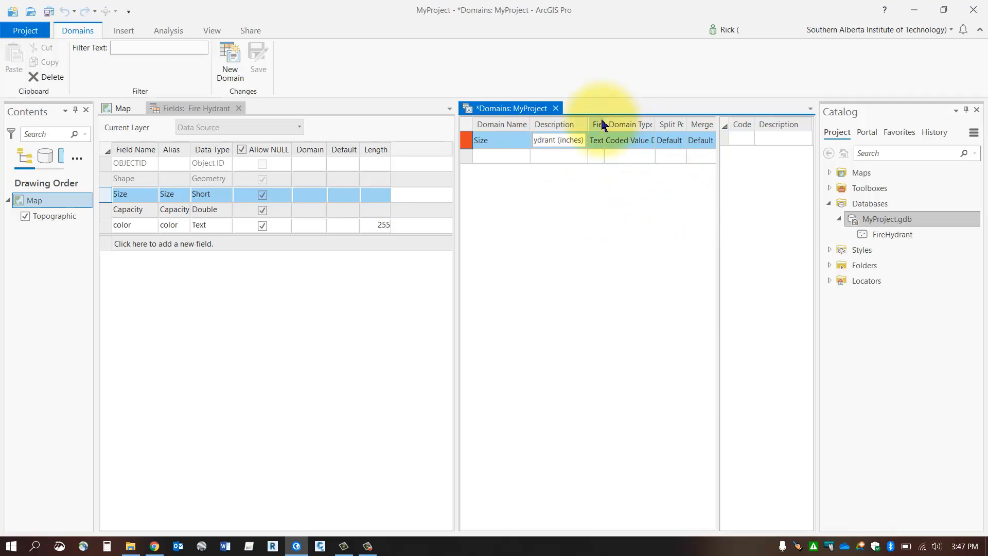
- Widen the domain table's Field Type column and set the Size domain's field type to Short
drag(604, 121, 627, 120)
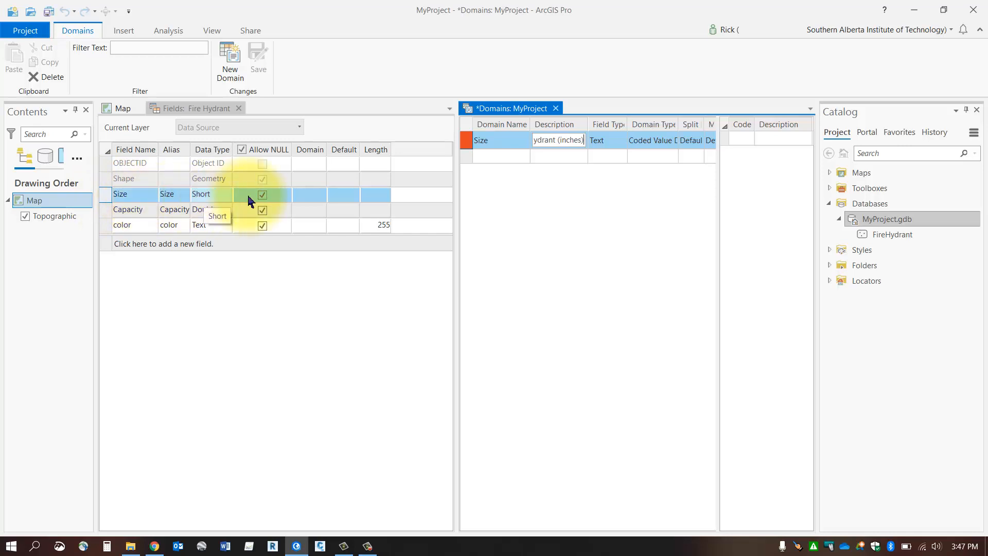
click(610, 143)
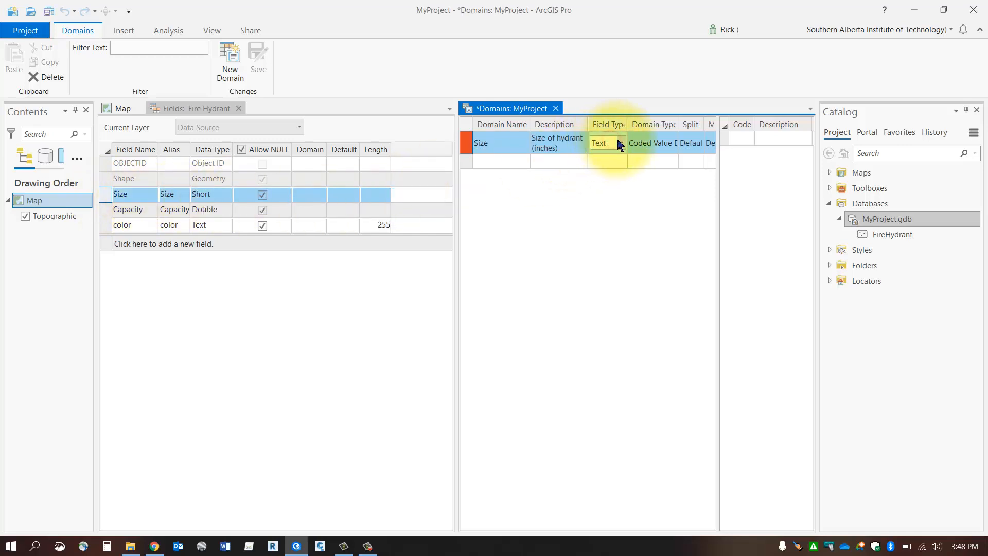
click(621, 144)
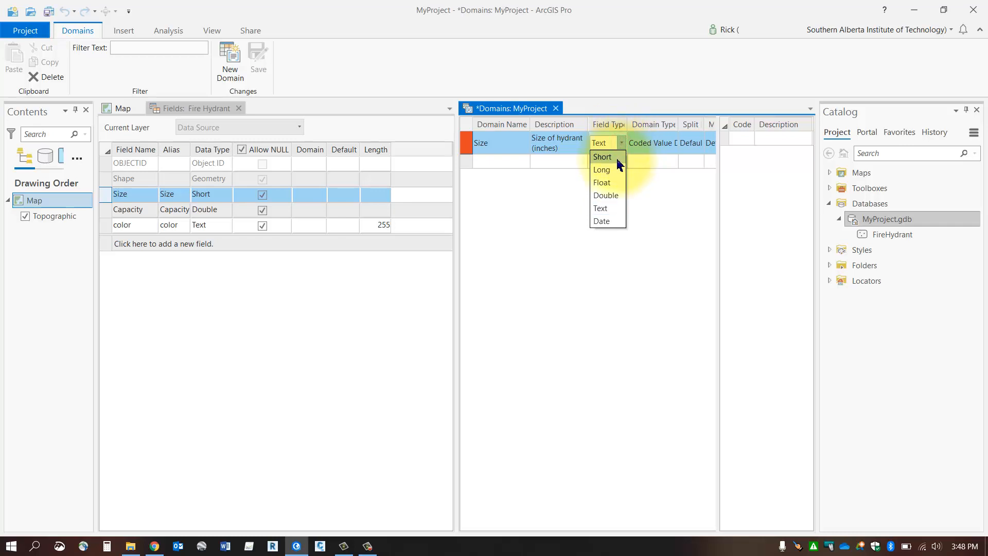
click(616, 159)
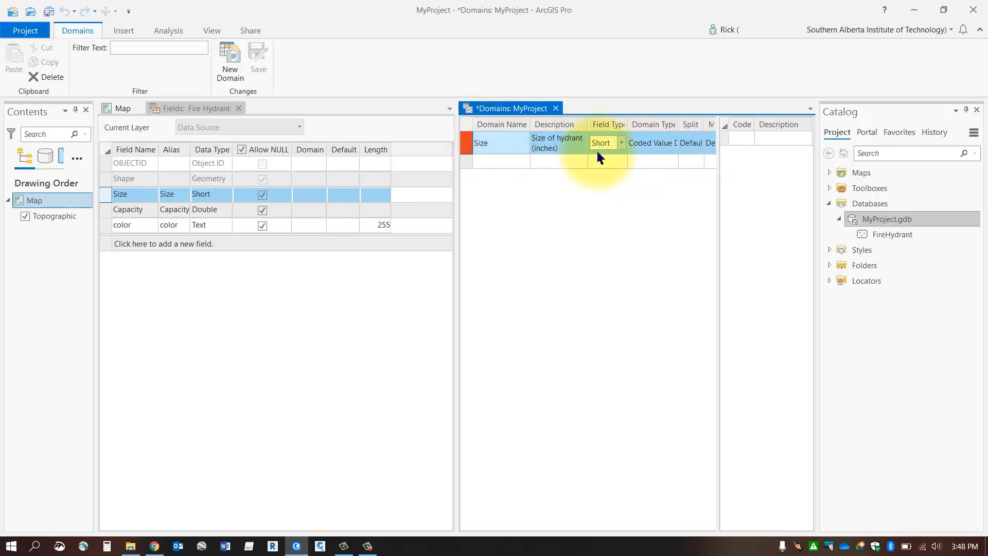
click(652, 143)
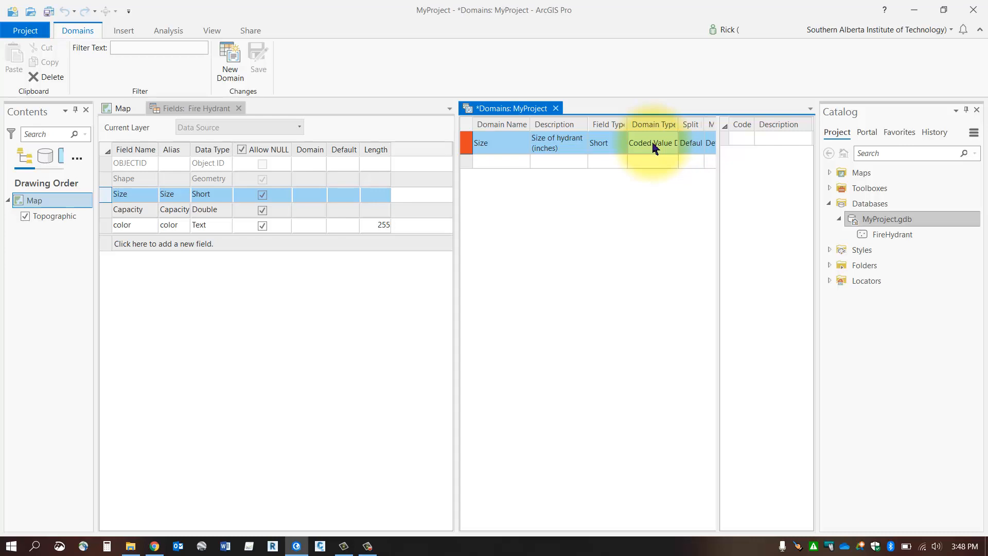
- Add coded values 4, 6 and 8 to the Size domain, described as "4 inches", "6 inches" and "8 inches"
click(745, 138)
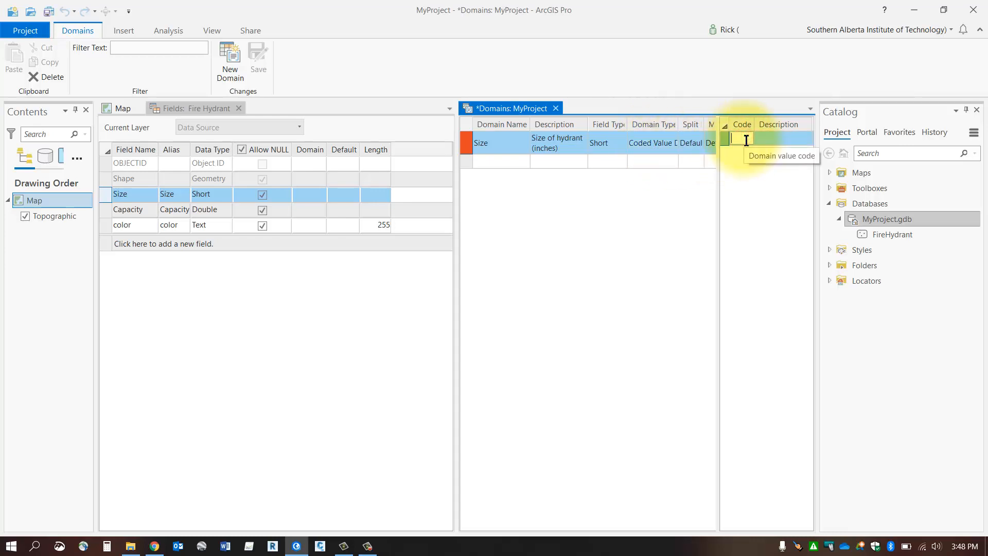
click(779, 138)
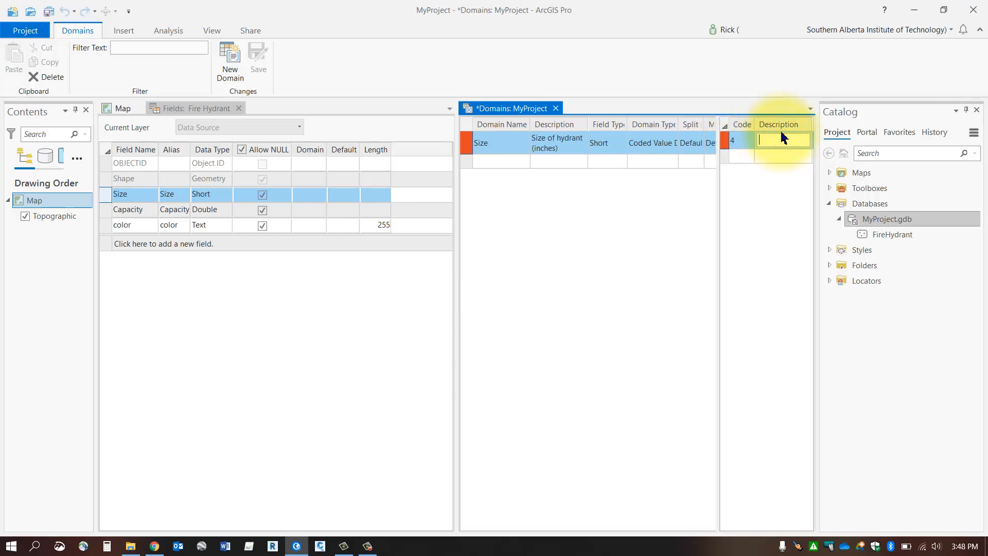
text(4 inches)
click(743, 159)
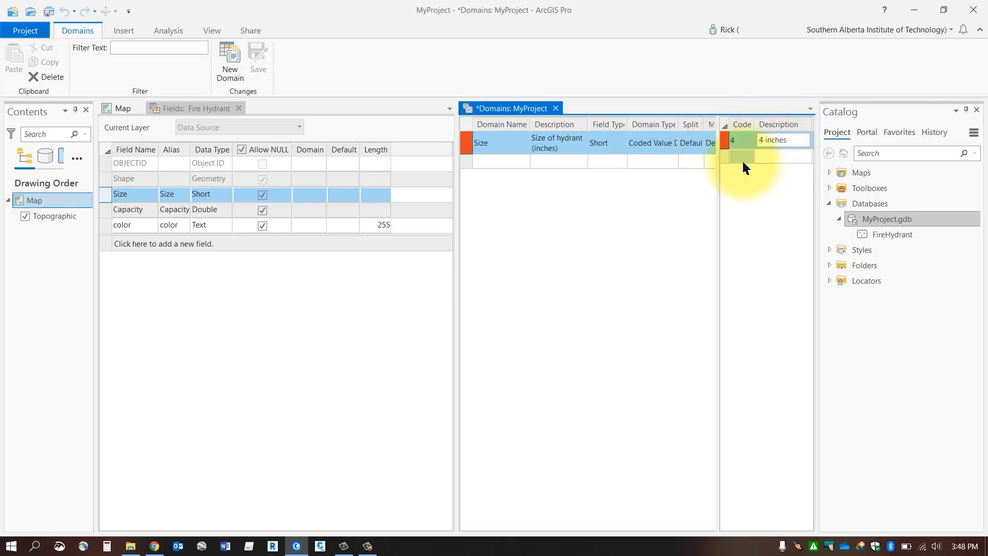
text(6)
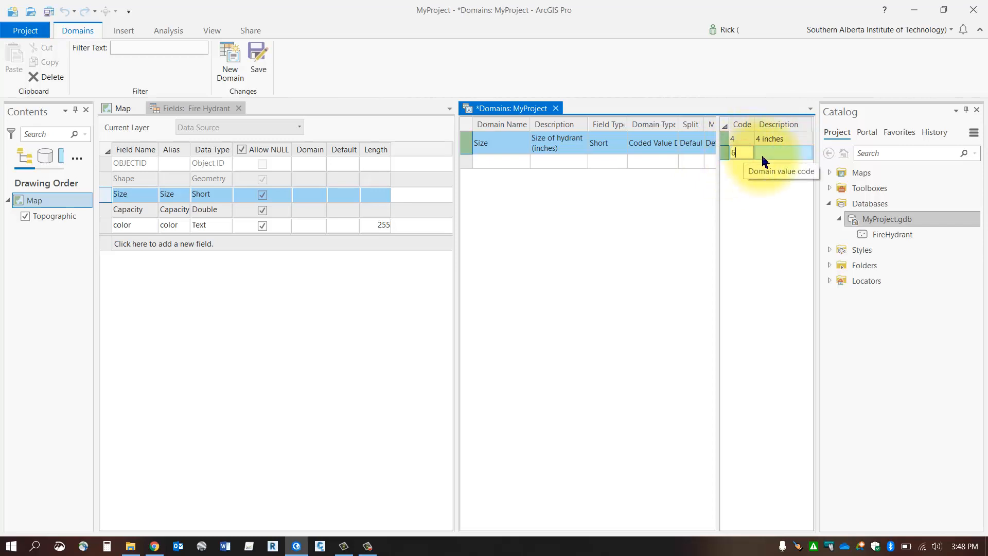
click(766, 159)
text(6 inches)
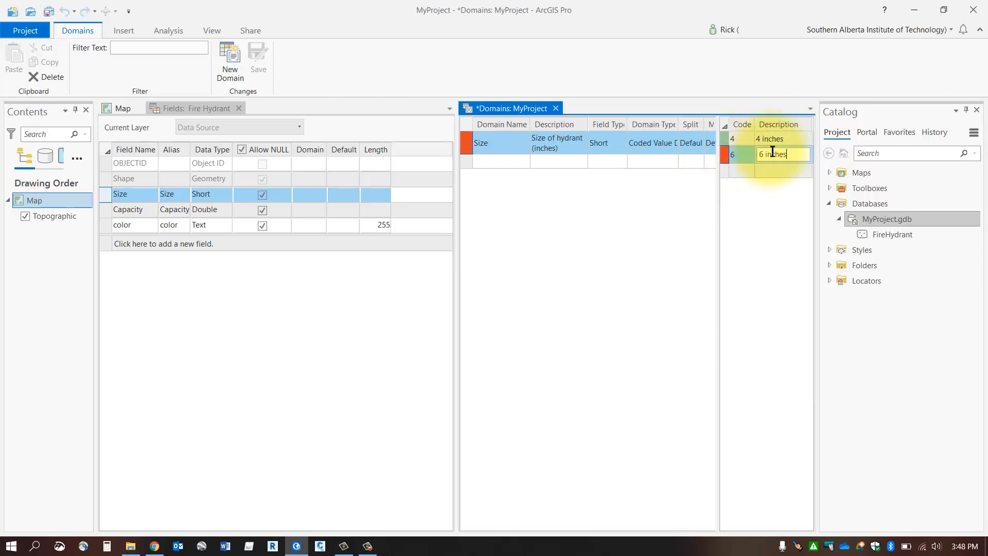
click(735, 168)
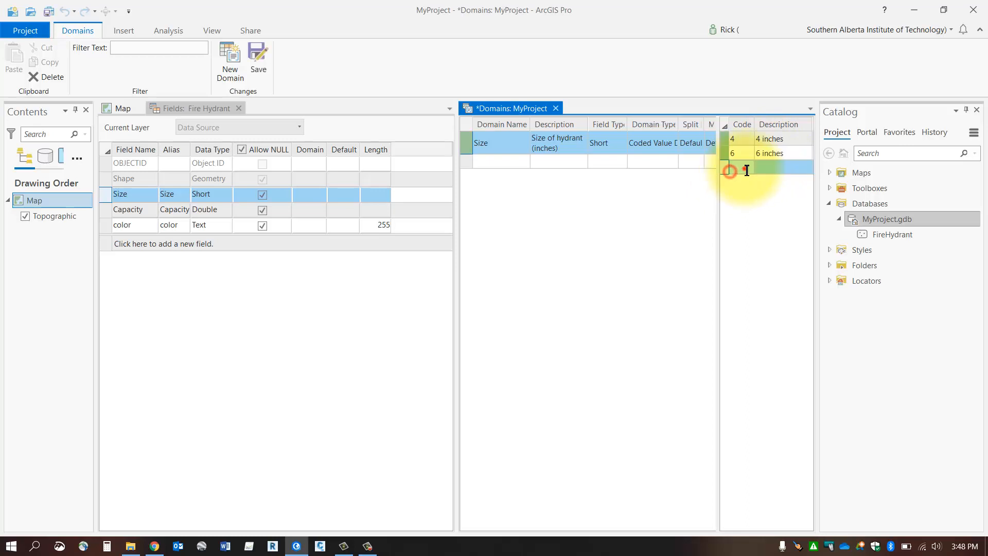
text(8)
click(770, 169)
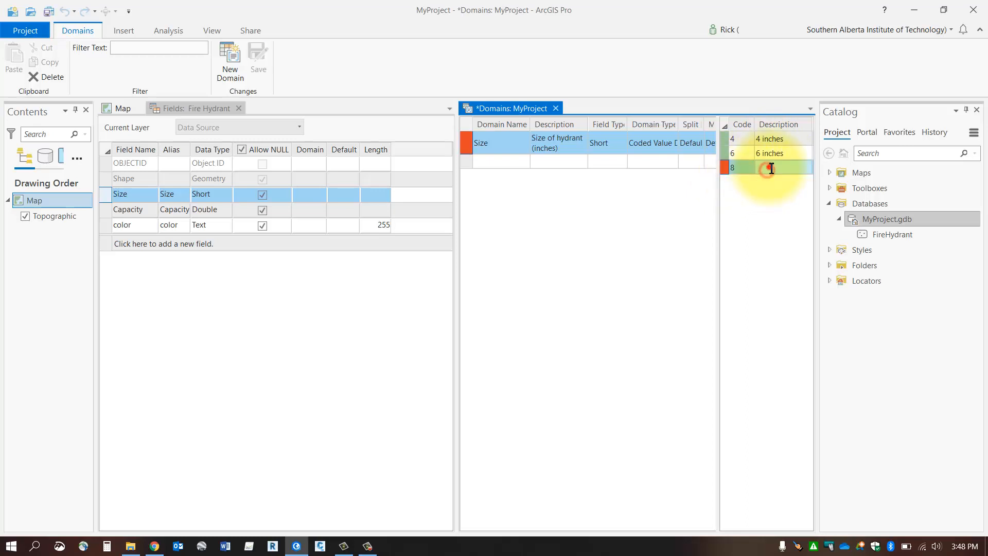
text(8 inches)
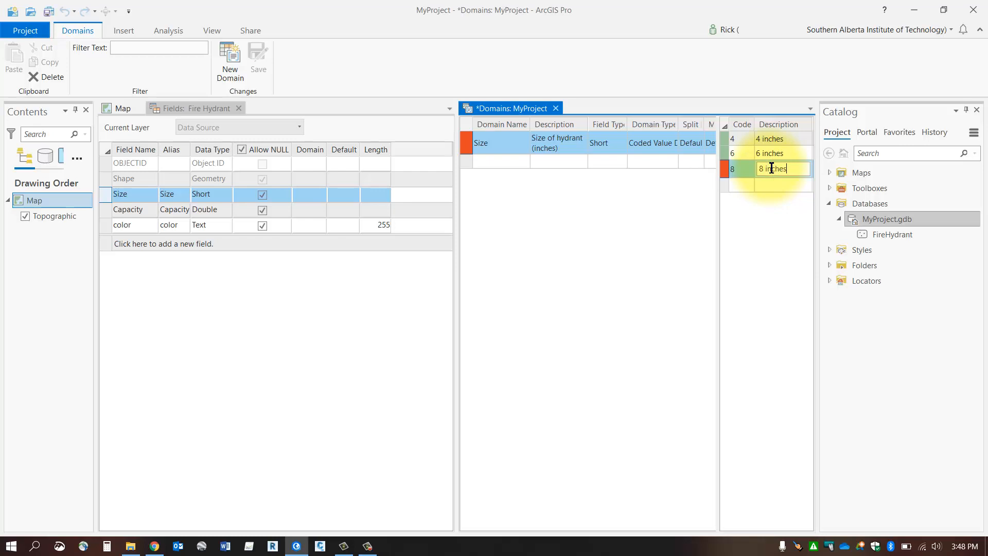
click(787, 295)
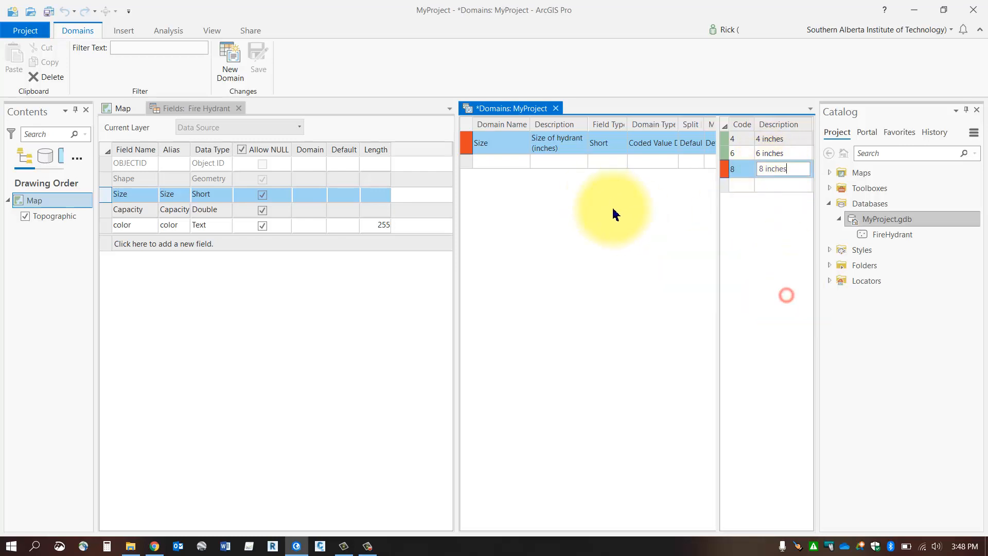
key(Return)
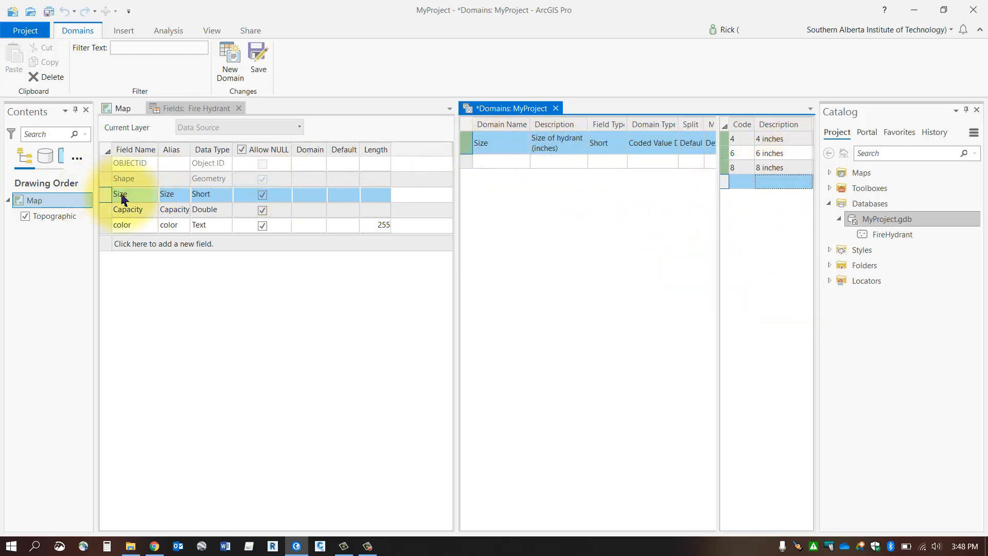
- Save the domain edits and assign the Size domain to the Size field of the Fire Hydrant feature class
click(309, 197)
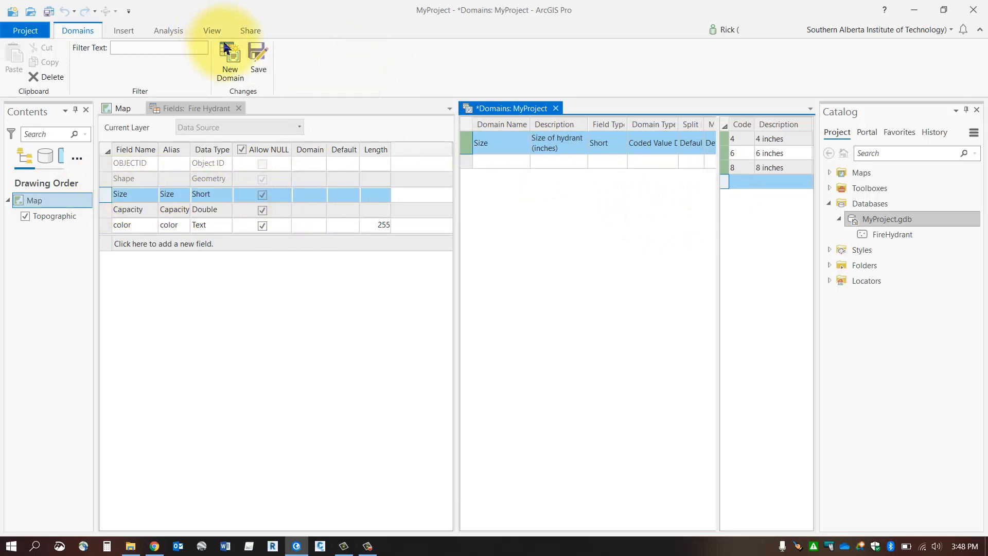
click(258, 55)
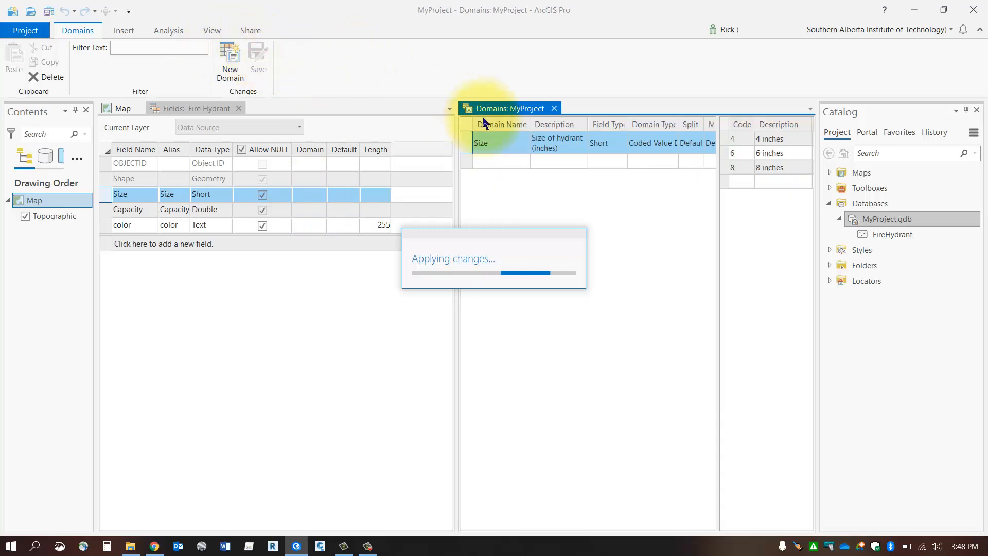
click(315, 195)
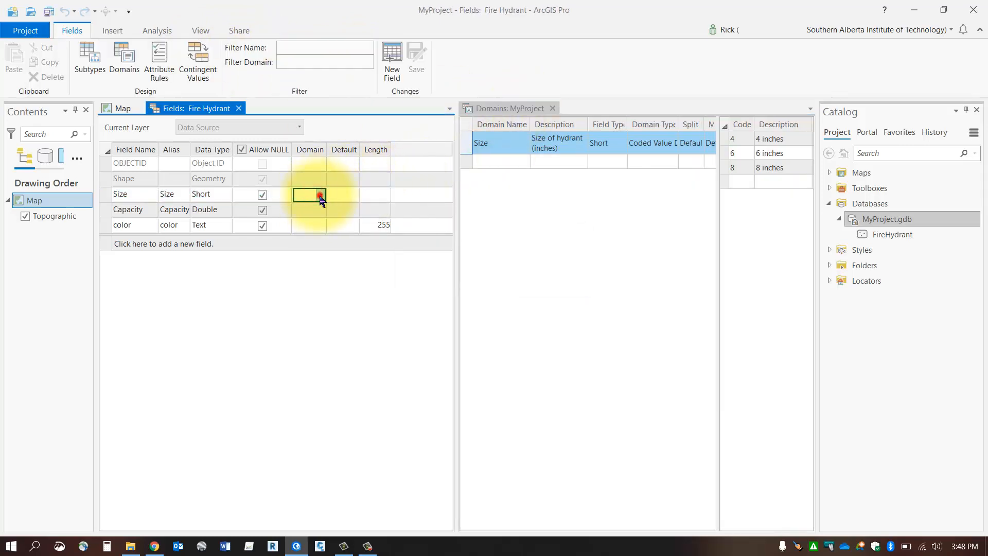
click(320, 195)
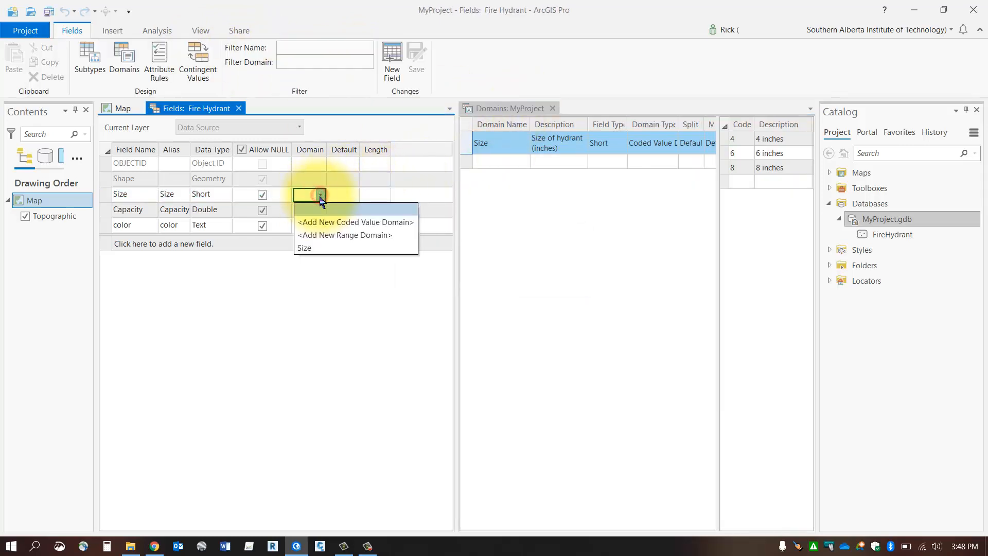
click(309, 248)
- Add a second domain named Capacity with the description "Flow rates (gpm)"
click(491, 165)
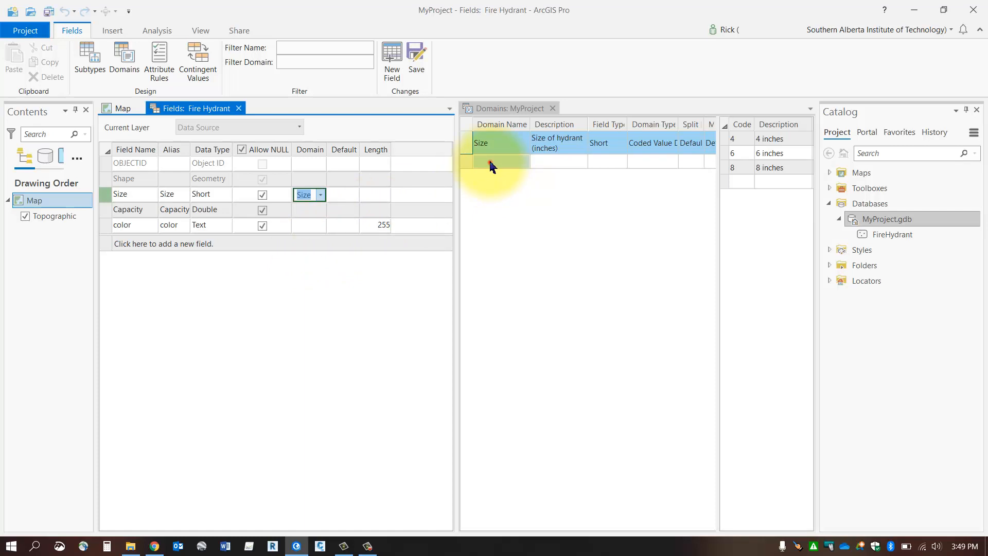
text(Cap)
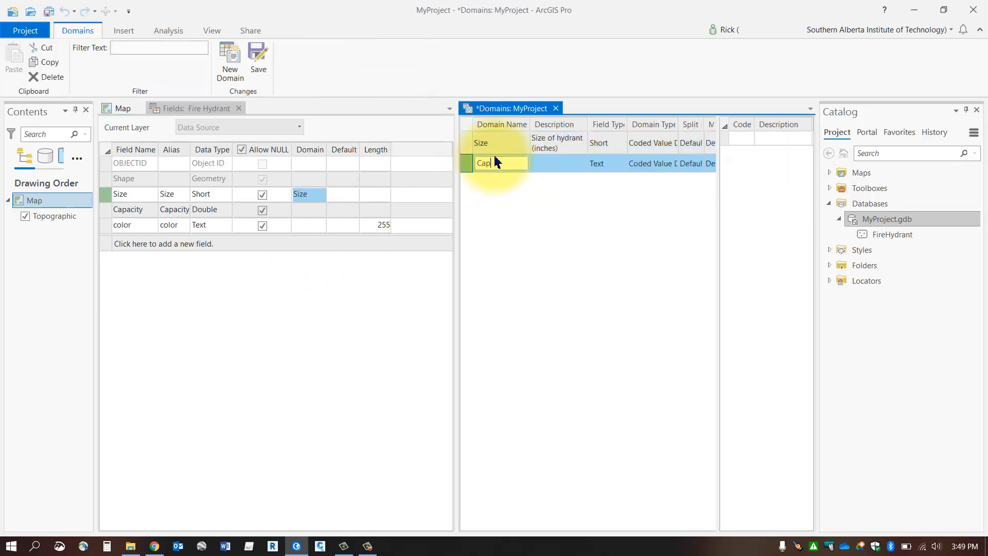
text(acity)
click(550, 163)
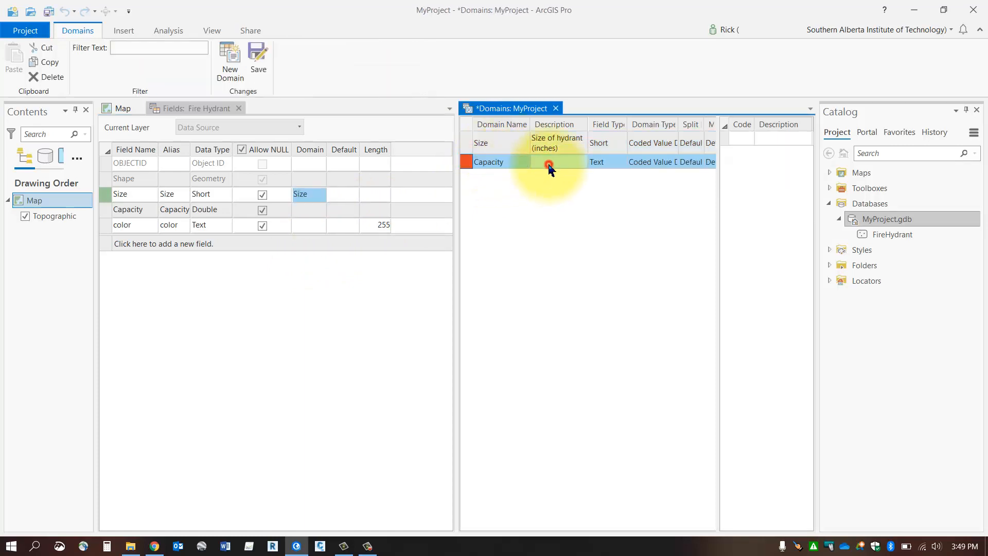
text(Flow rates)
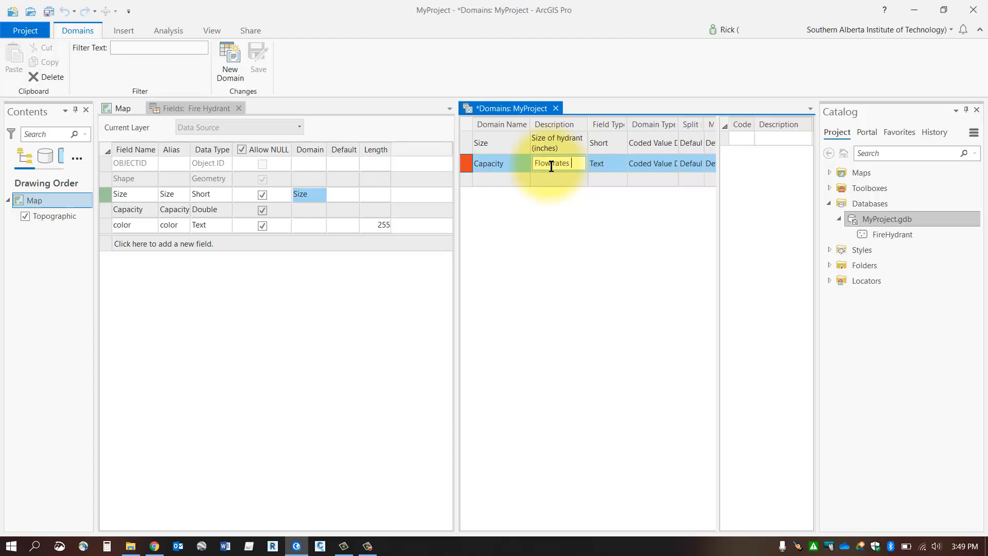
text((gpm))
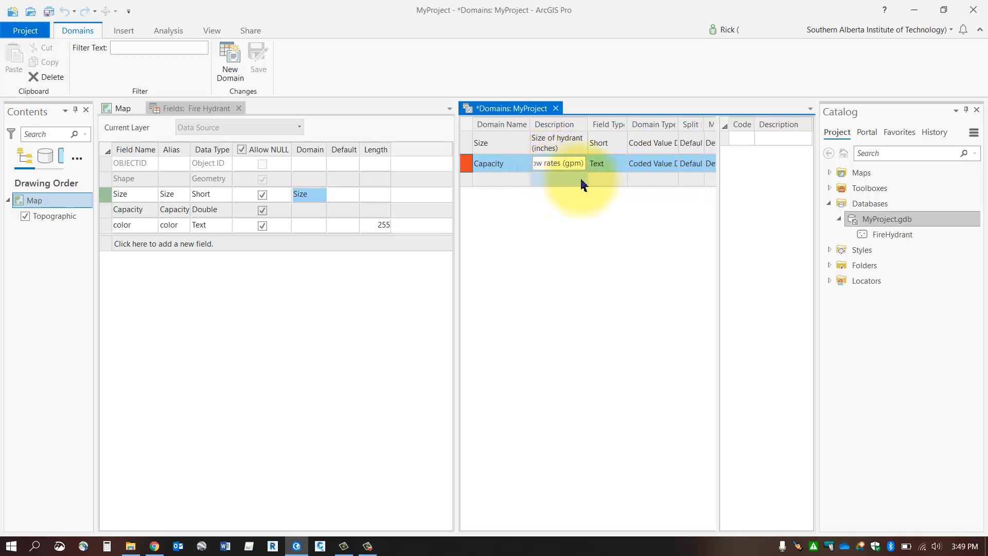
- Set the Capacity domain's field type to Double and its domain type to Range Domain
click(608, 166)
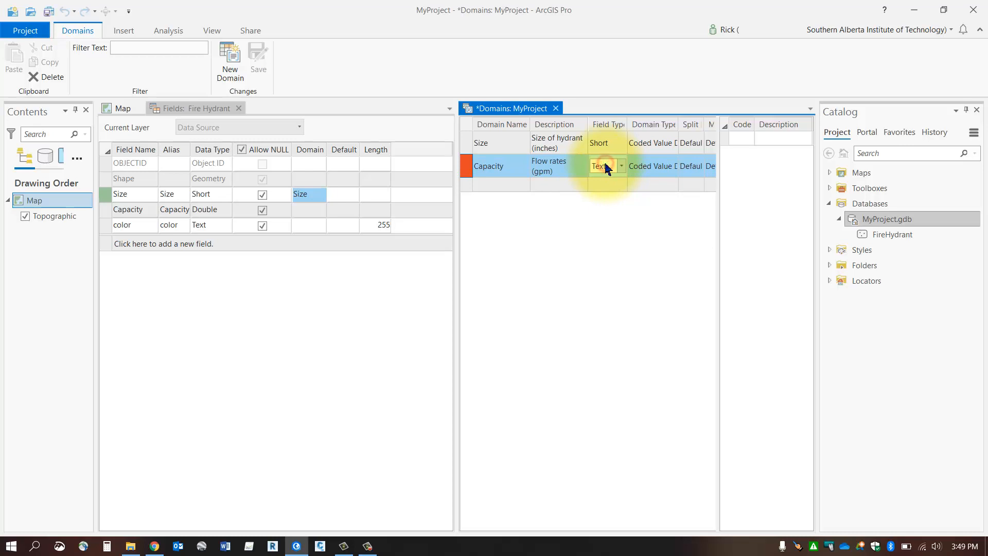
click(211, 216)
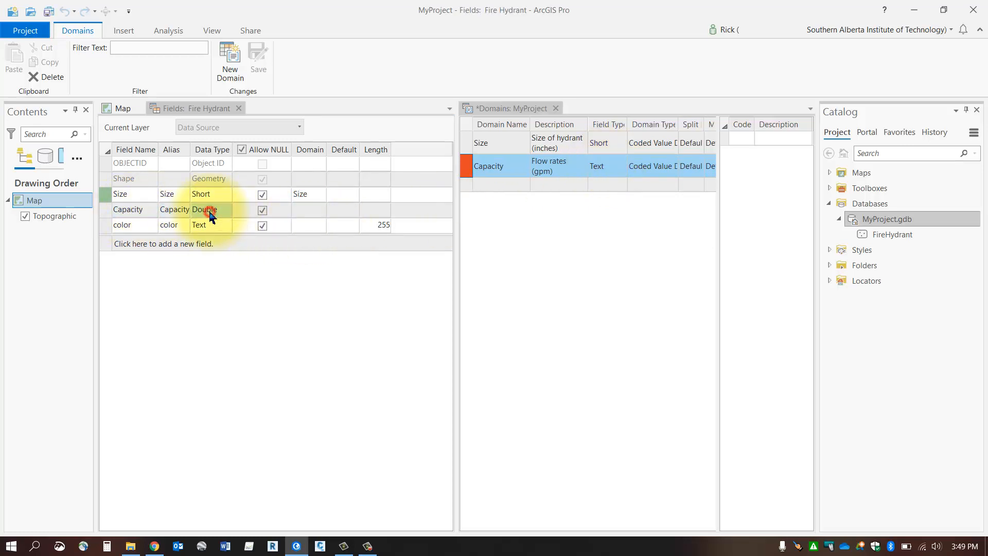
click(604, 172)
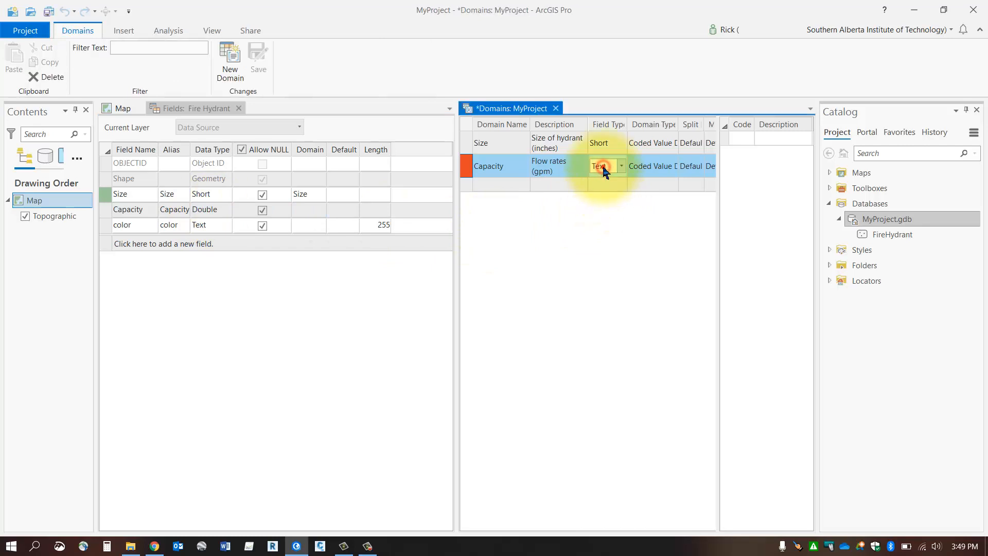
click(602, 167)
click(600, 220)
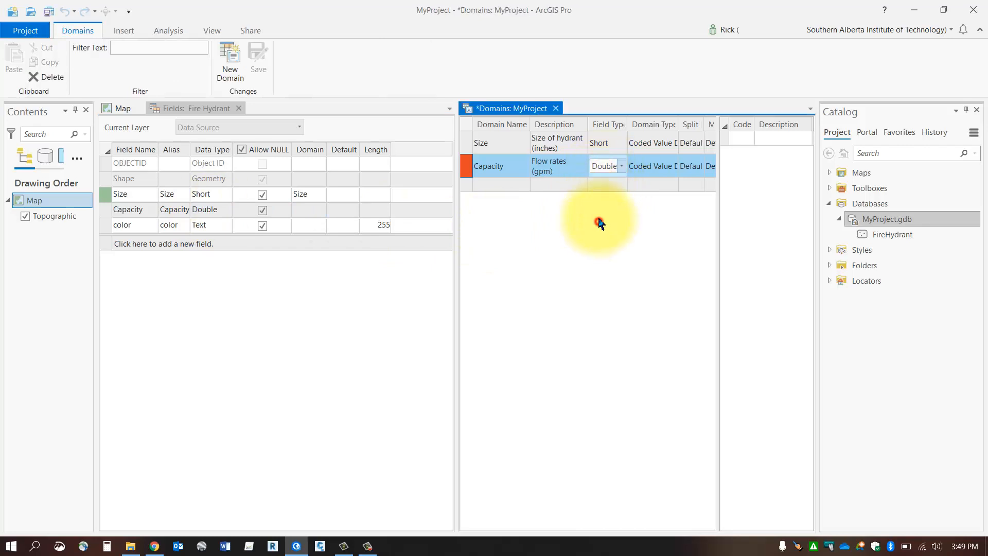
click(648, 166)
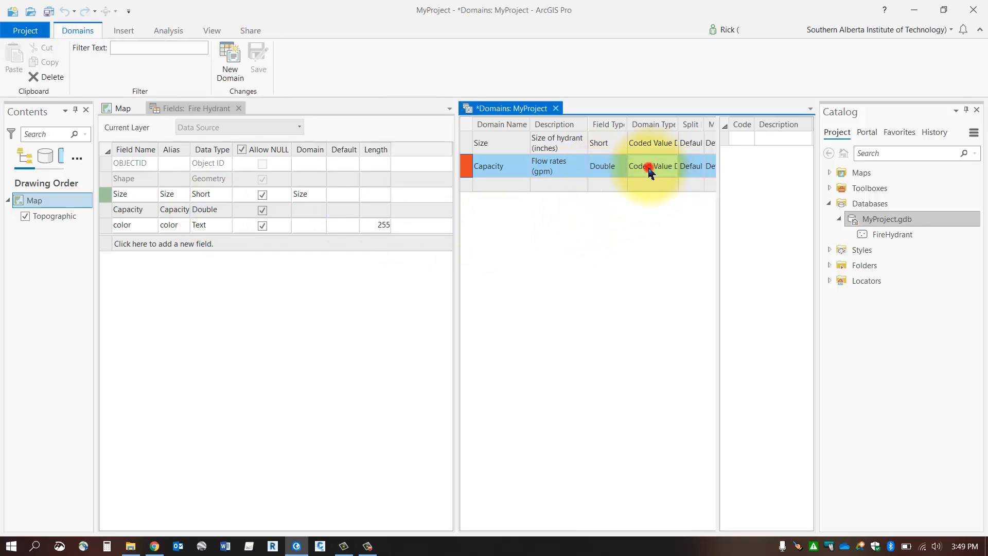
click(648, 166)
click(650, 181)
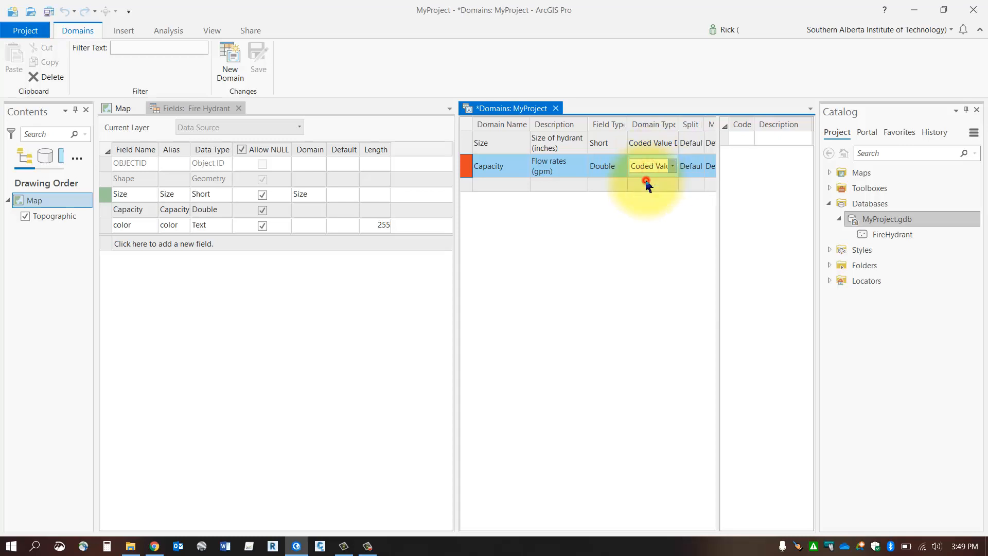
- Set the Capacity domain's range to a minimum of 100 and a maximum of 1500, and save the domain edits
click(752, 138)
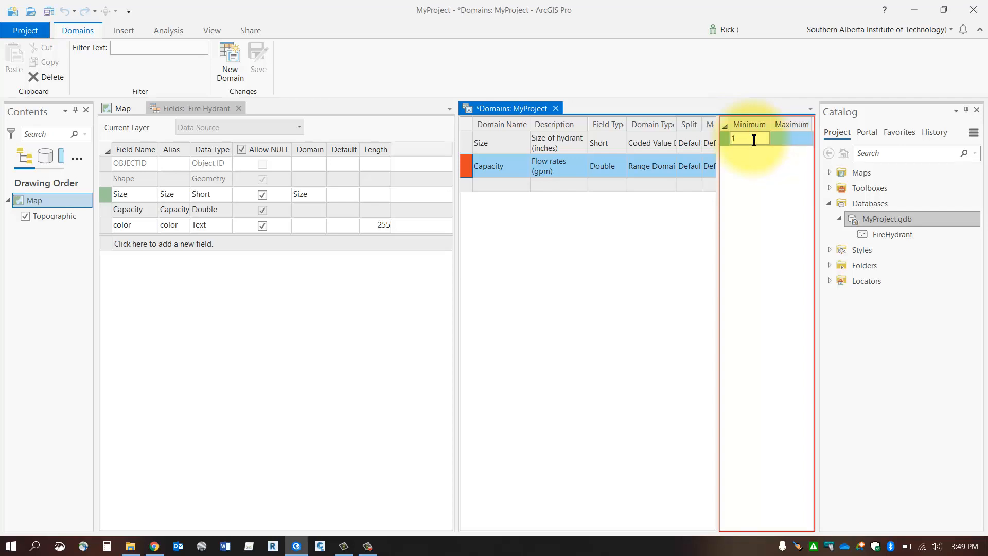
click(796, 137)
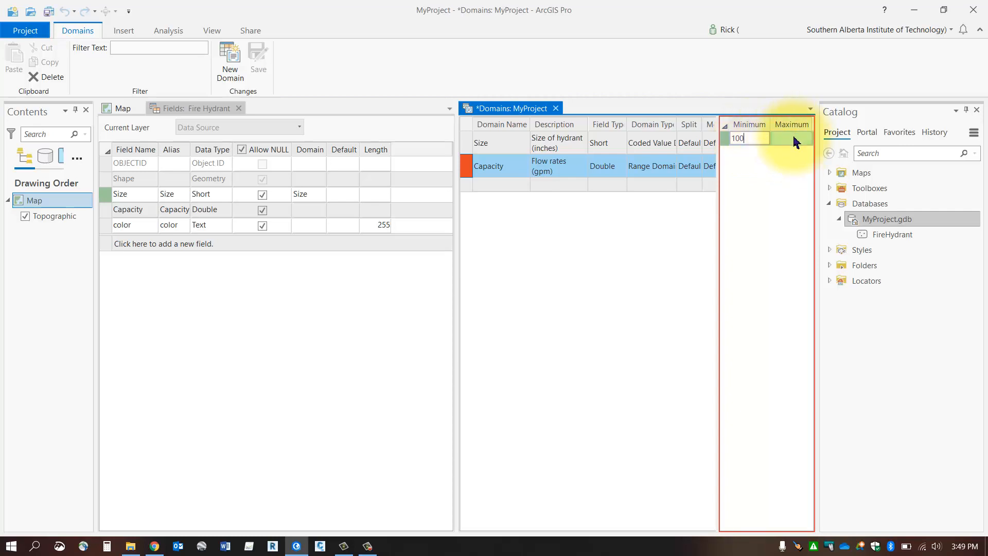
click(796, 139)
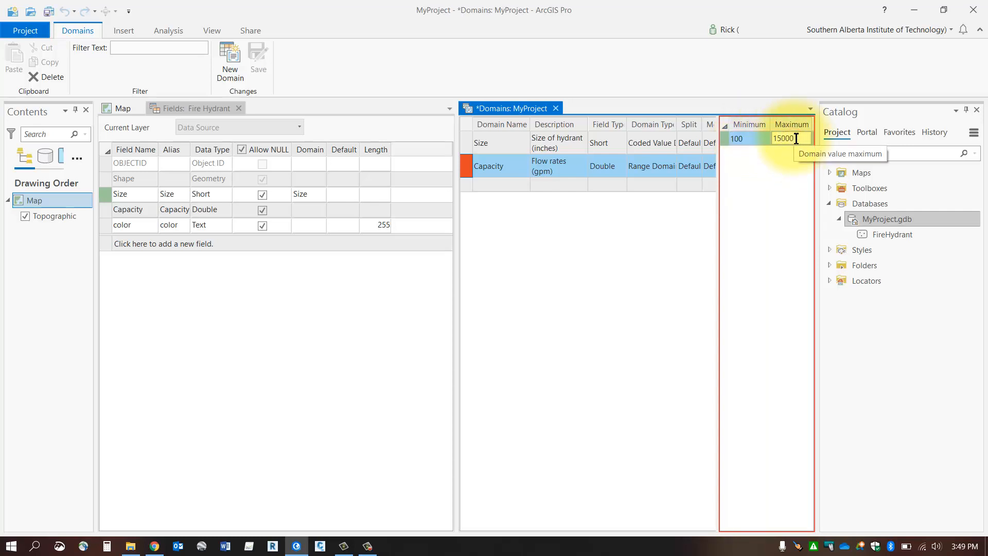
text(15000)
key(BackSpace)
click(743, 200)
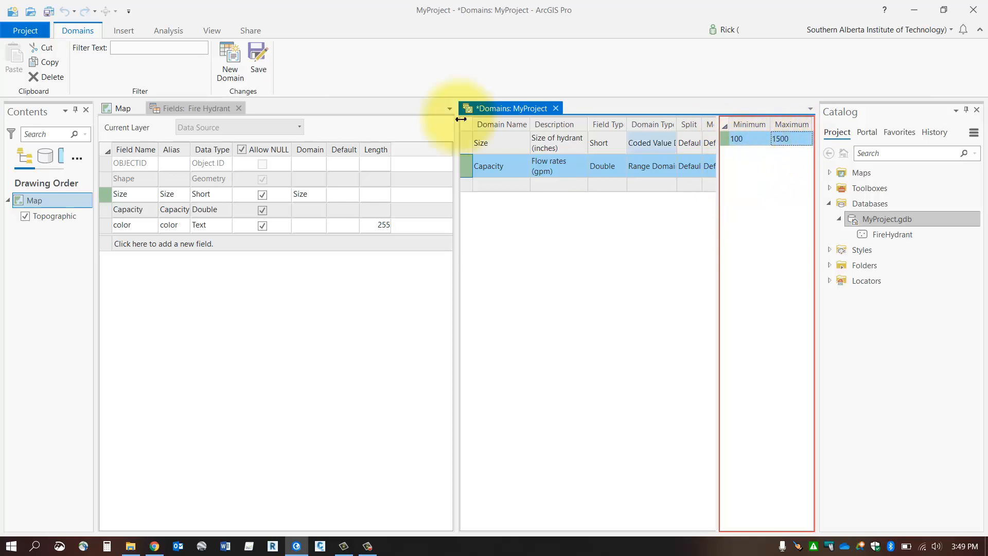
click(260, 55)
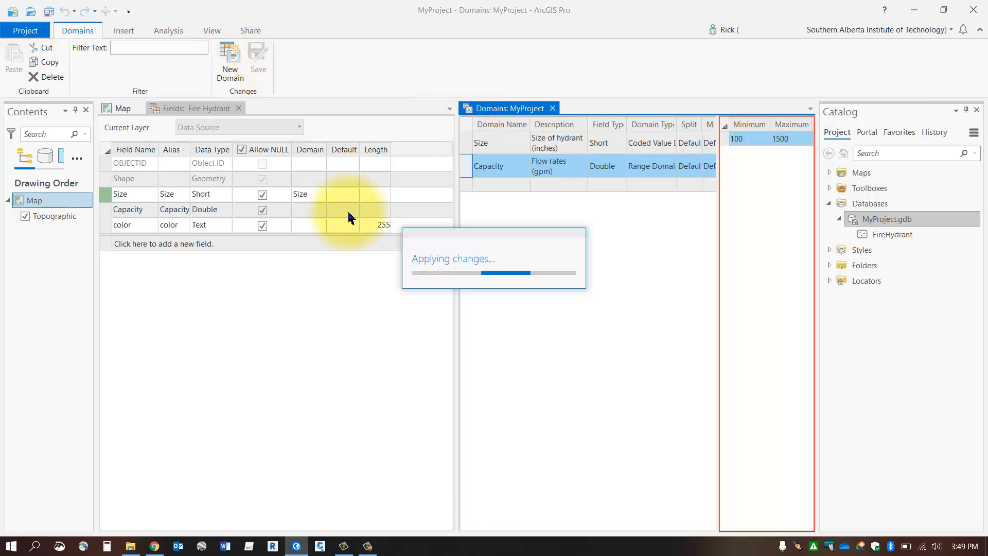
- Assign the Capacity domain to the Capacity field of the Fire Hydrant feature class and save the field changes
click(309, 211)
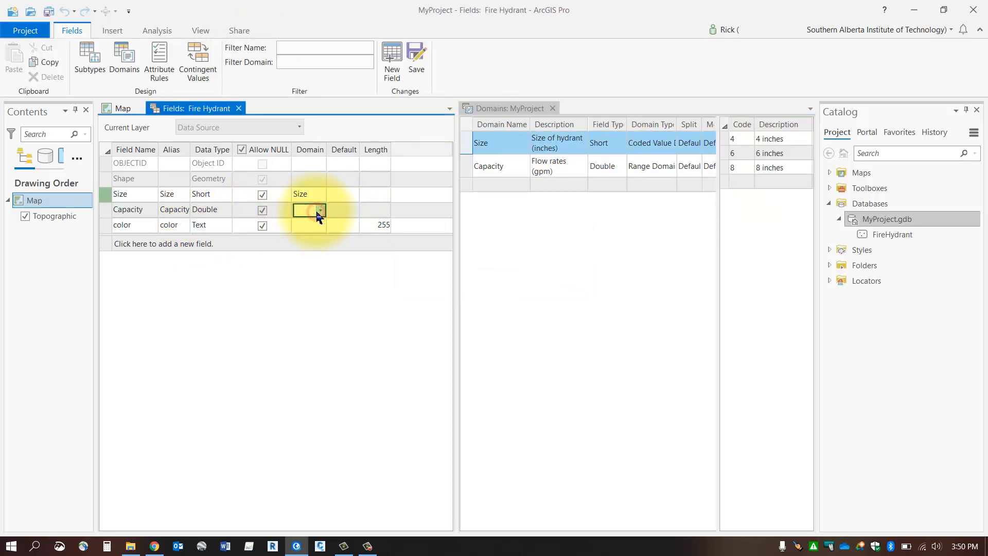
click(317, 211)
click(310, 265)
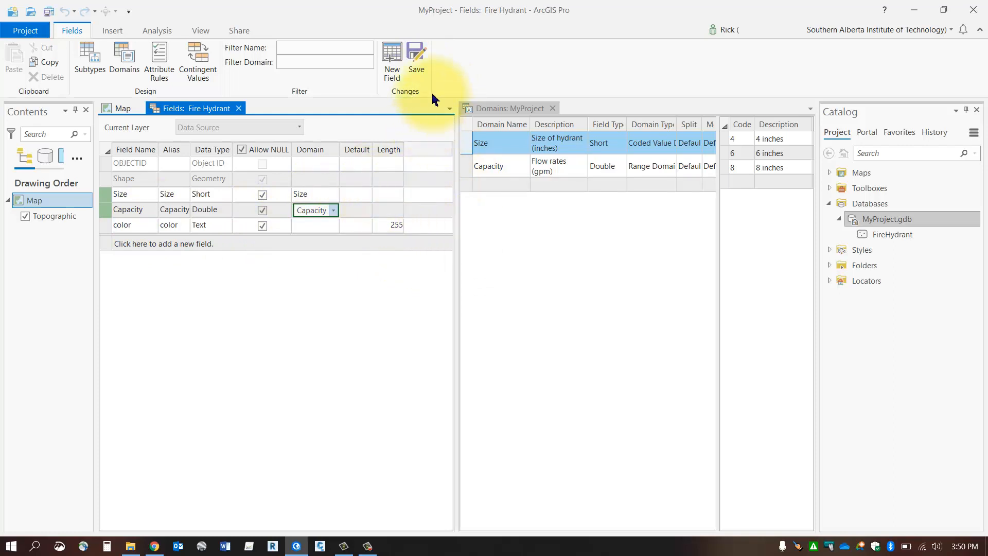
click(410, 56)
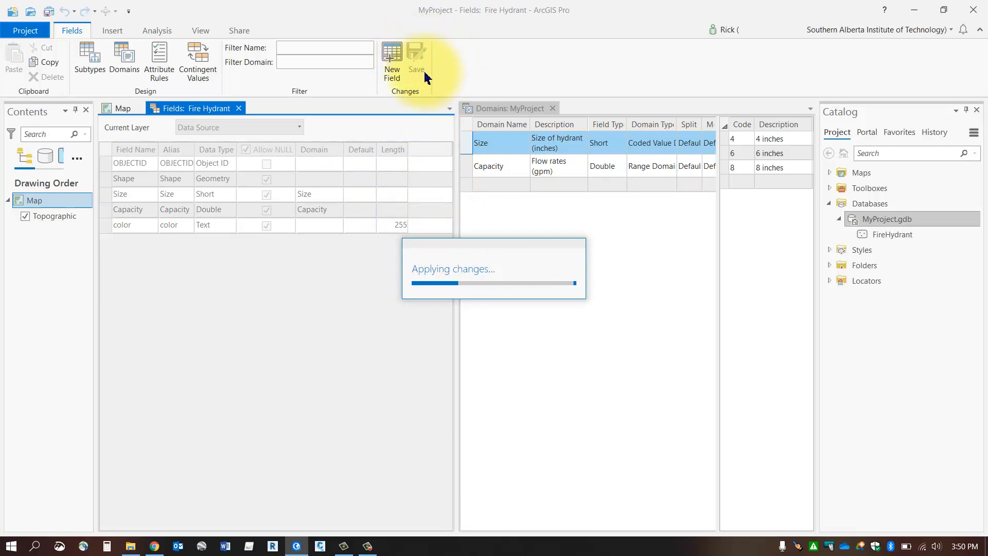
- Close the Domains and Fields views and add the FireHydrant feature class to the map
click(553, 109)
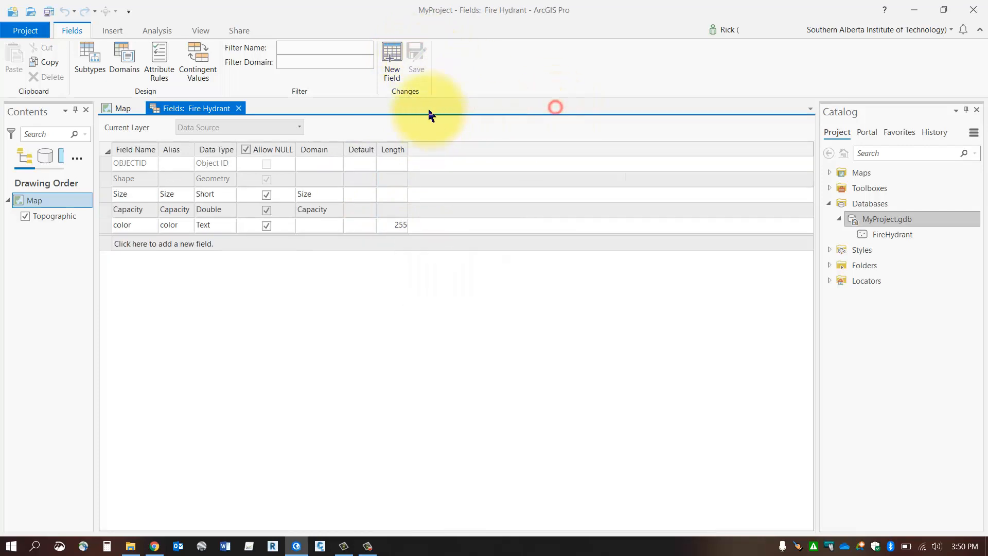
click(238, 108)
click(890, 236)
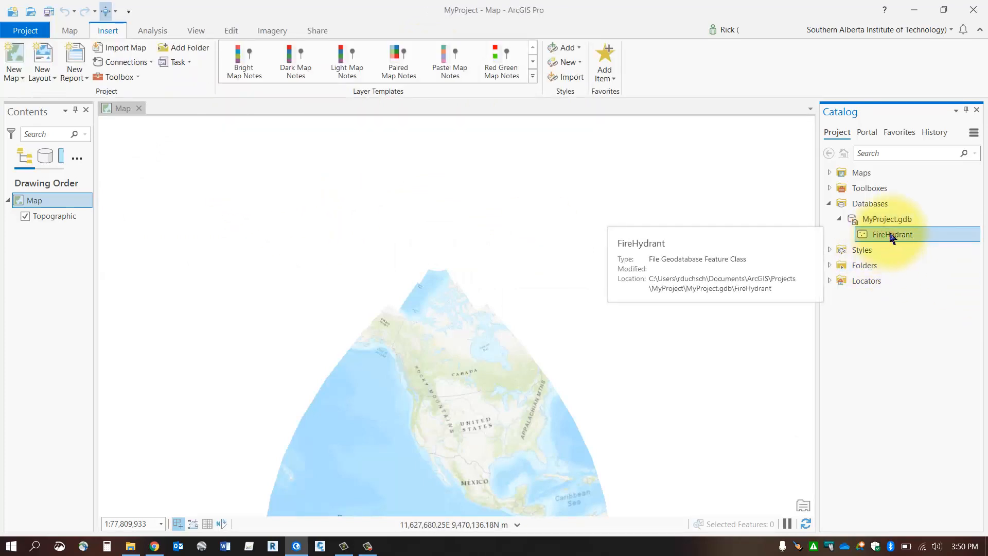
drag(892, 237, 474, 252)
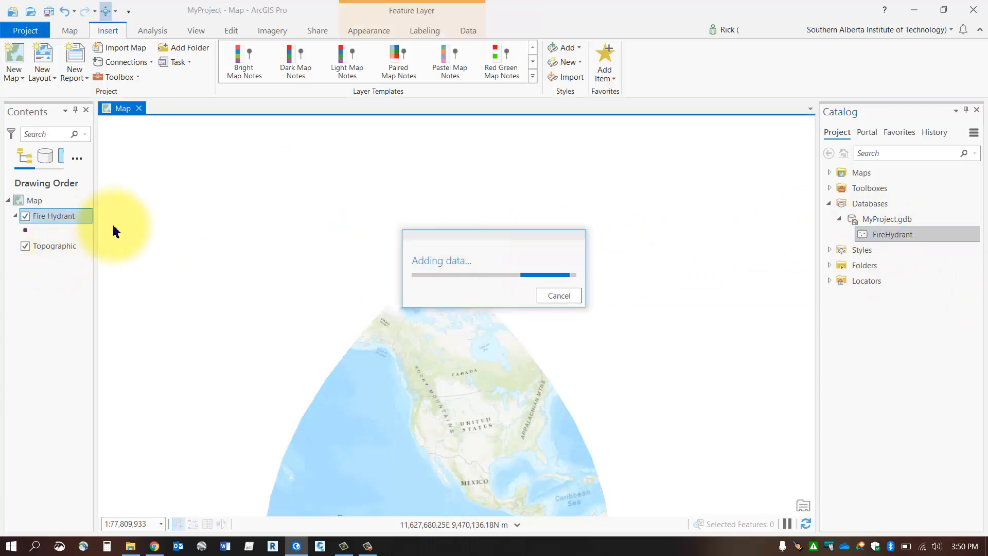
- Open the Fire Hydrant layer's attribute table and add a row with Size "6 inches" and Capacity 1000
right_click(52, 217)
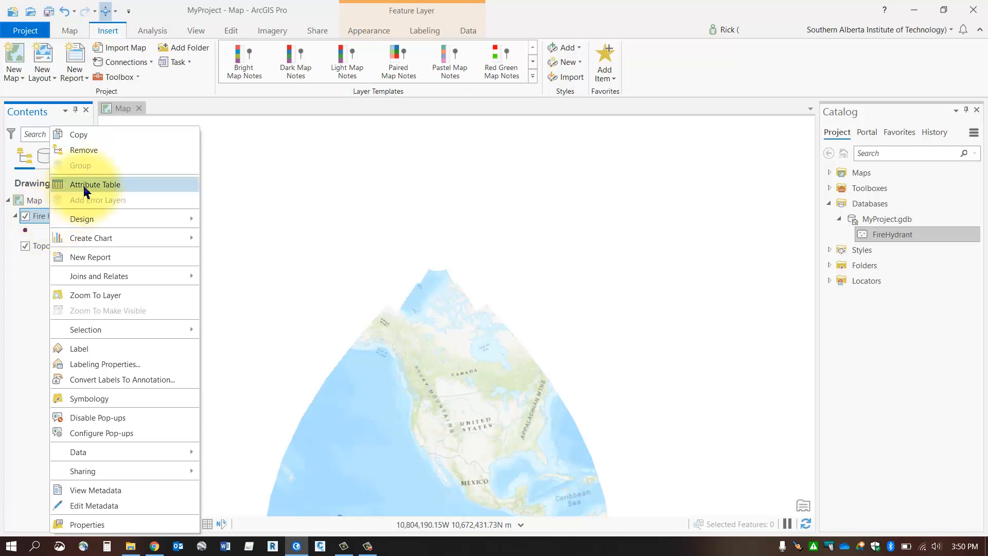
click(85, 185)
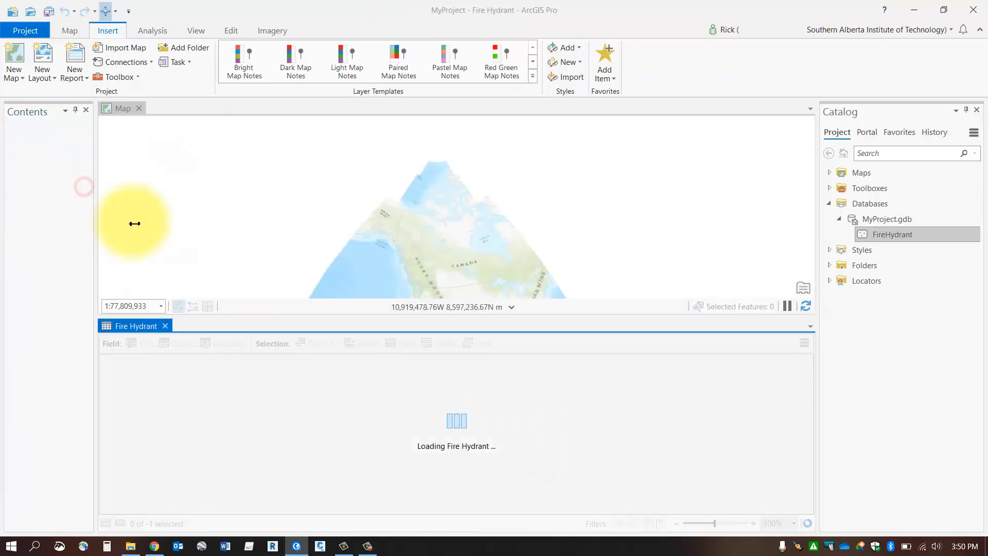
click(125, 375)
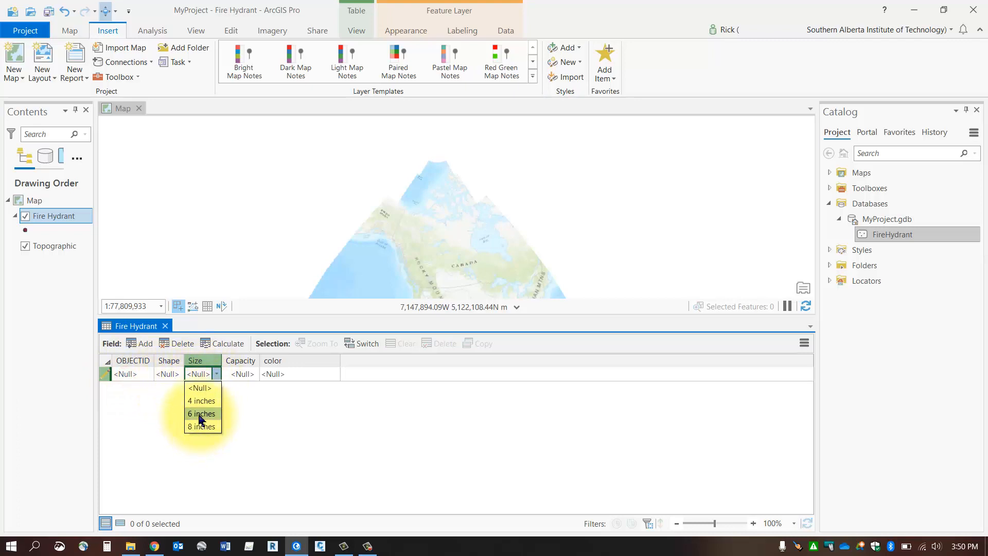
click(200, 413)
click(239, 374)
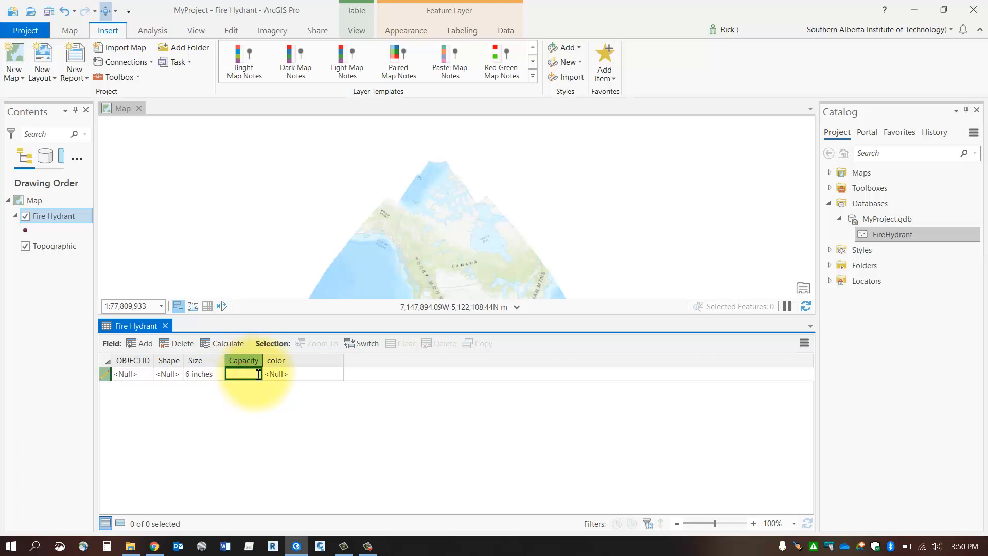
key(Return)
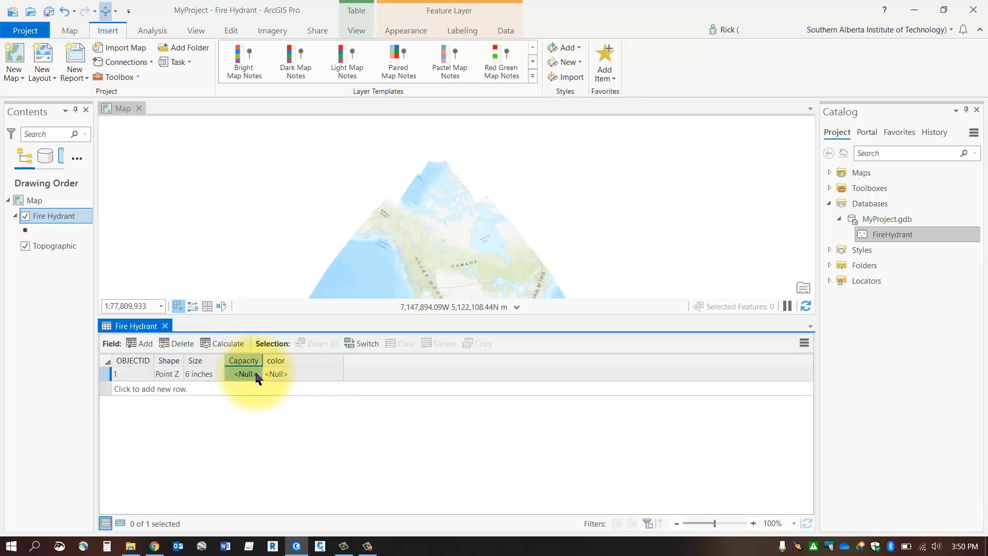
click(259, 374)
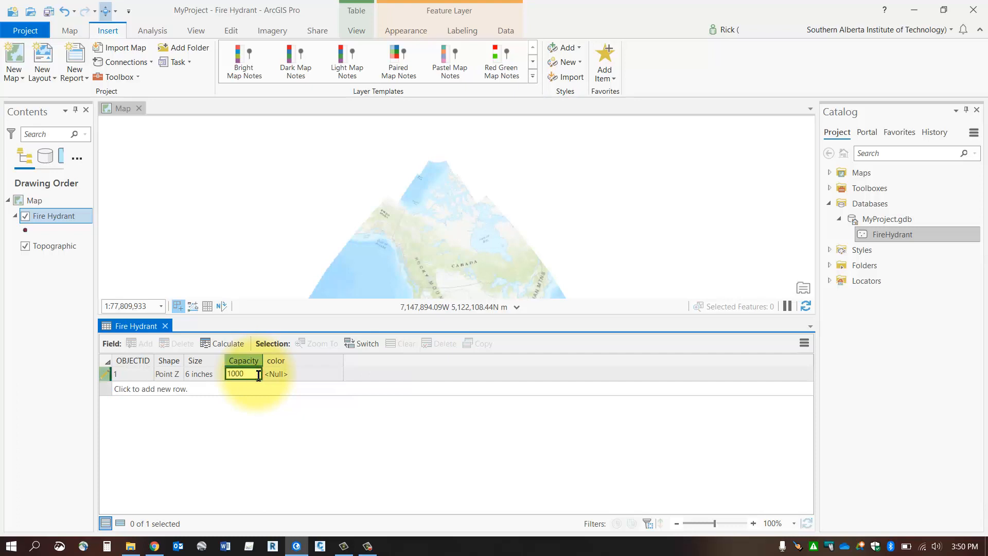
key(Return)
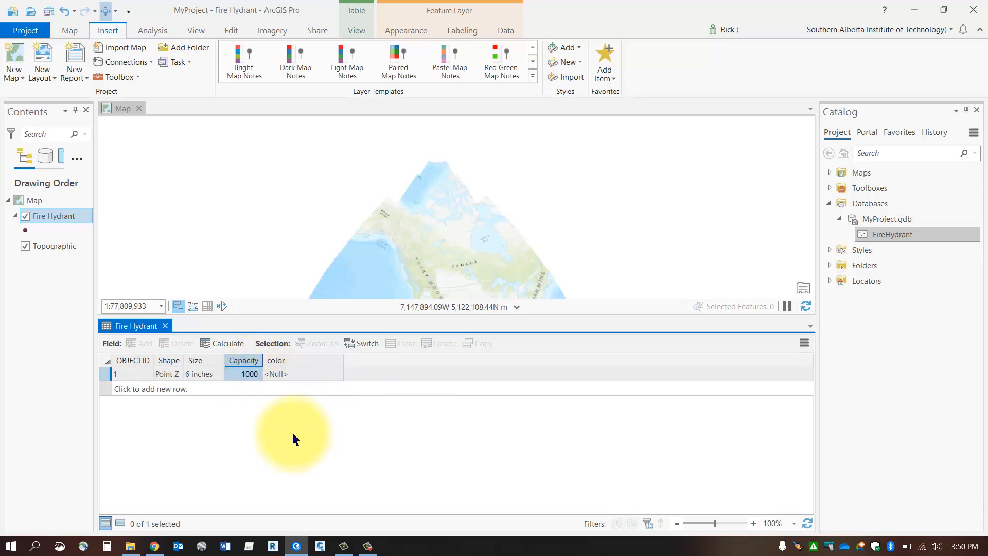